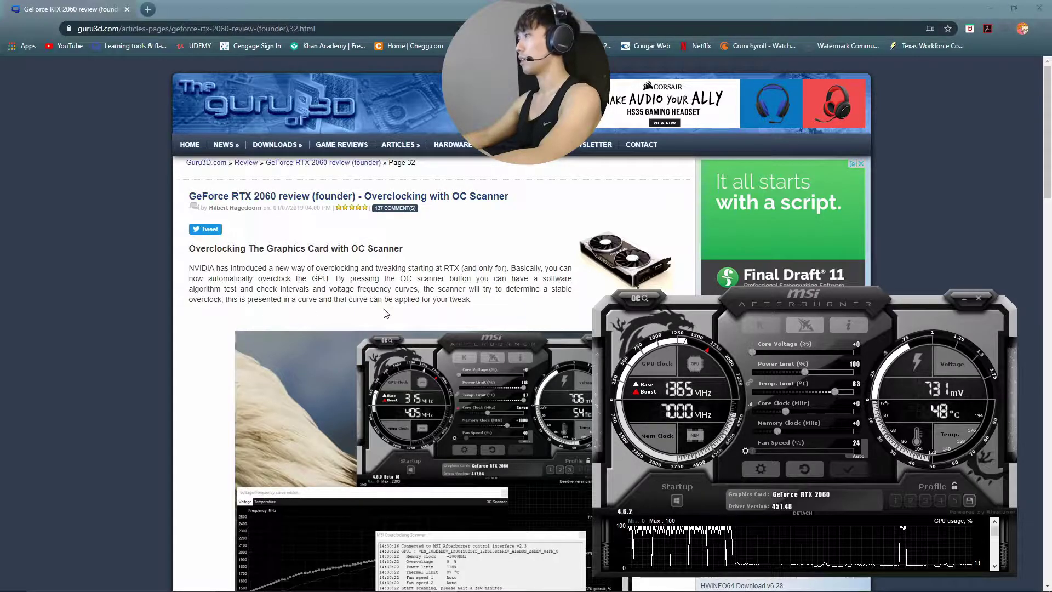
- Scroll the guru3d RTX 2060 review down to the seven-step OC Scanner list and Time Spy chart
{"action": "scroll", "coordinate": [475, 320], "scroll_direction": "down", "scroll_amount": 6}
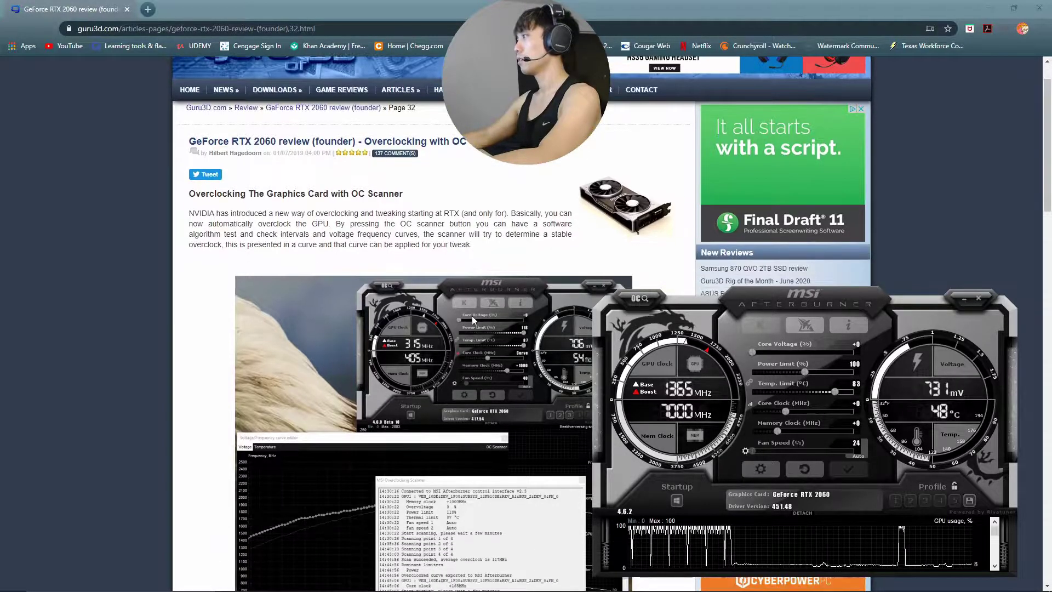
{"action": "scroll", "coordinate": [474, 320], "scroll_direction": "up", "scroll_amount": 1}
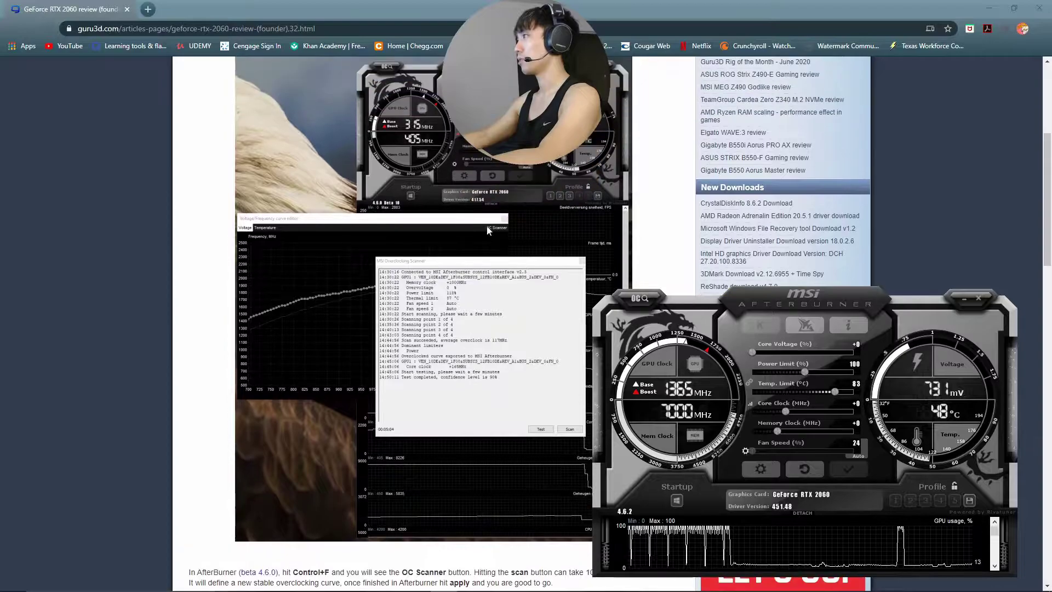
{"action": "scroll", "coordinate": [447, 346], "scroll_direction": "down", "scroll_amount": 7}
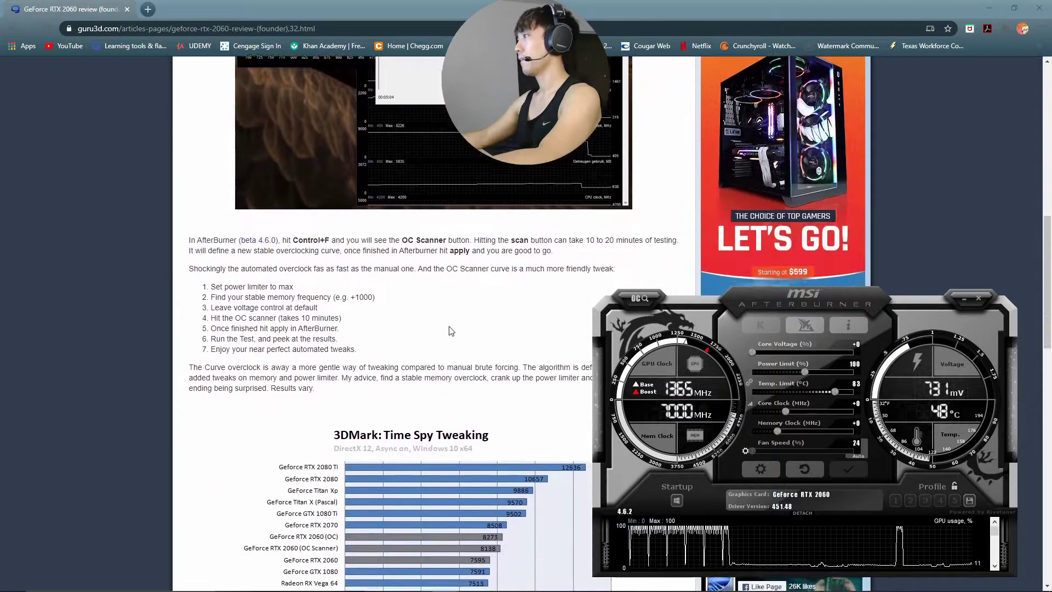
- Move Afterburner over the article and apply a 120% power limit
{"action": "left_click_drag", "start_coordinate": [823, 298], "coordinate": [638, 239]}
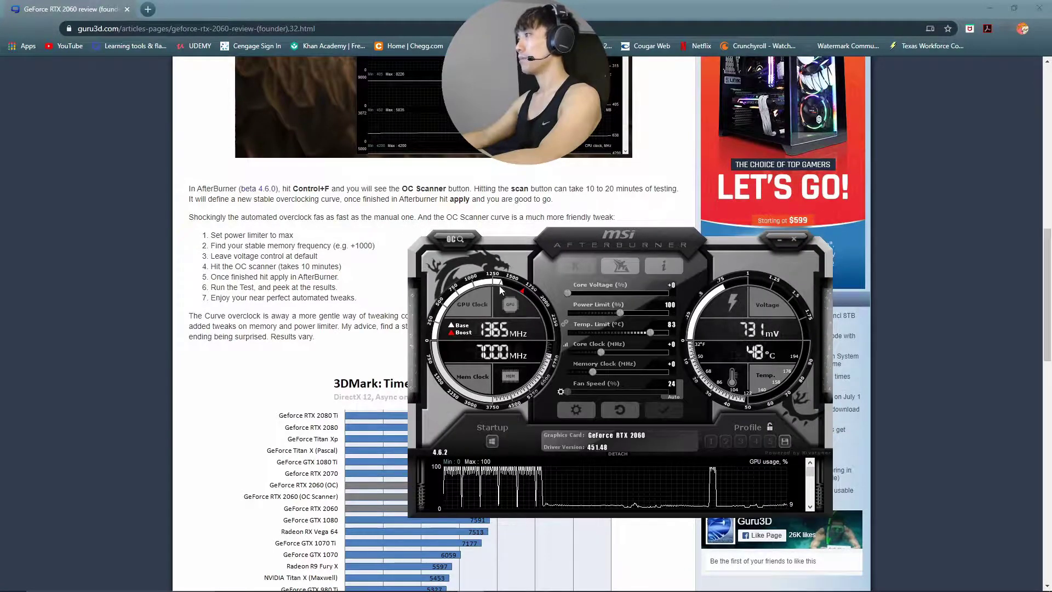
{"action": "left_click_drag", "start_coordinate": [619, 312], "coordinate": [713, 317]}
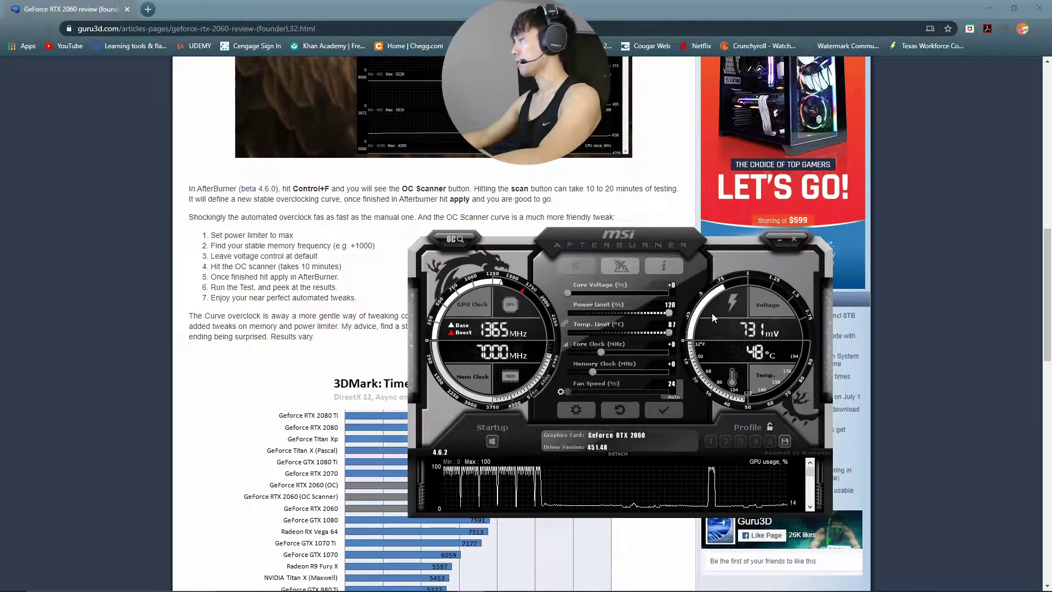
{"action": "left_click", "coordinate": [675, 413]}
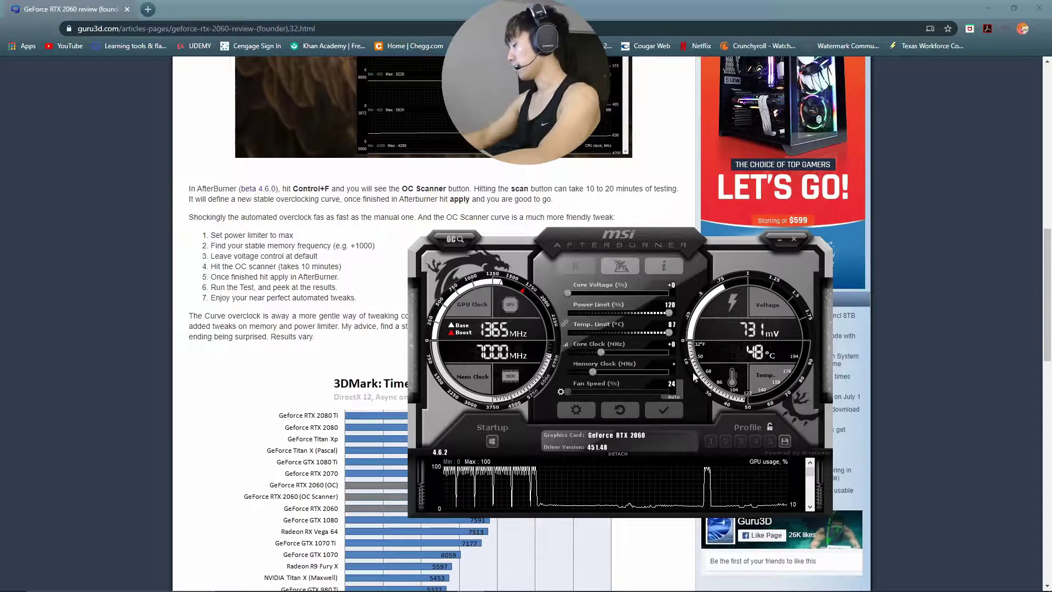
- Apply a +900 memory clock offset and a 58% fan speed
{"action": "type", "text": "900"}
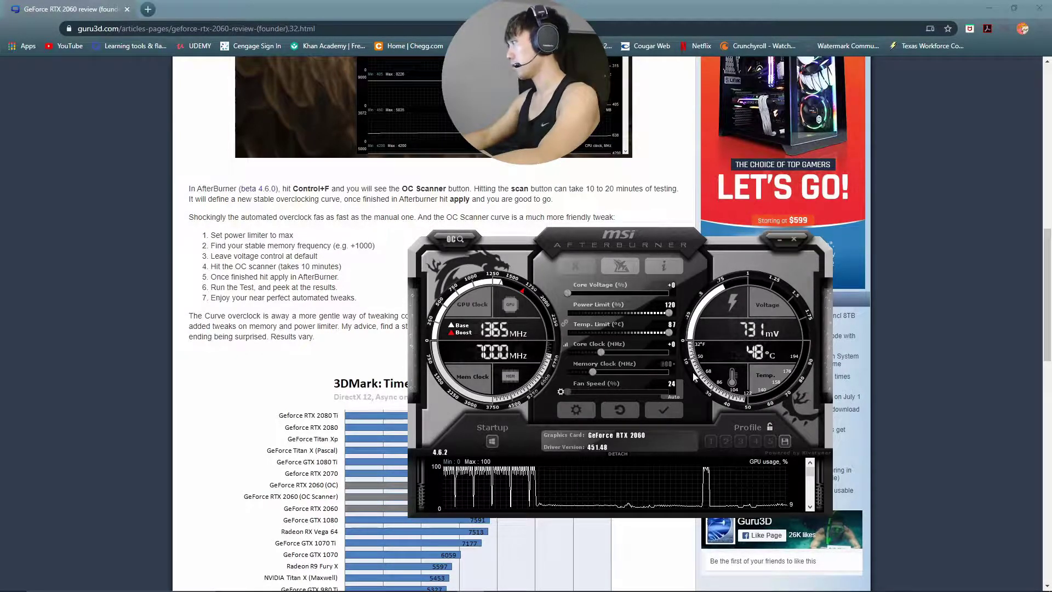
{"action": "key", "text": "Return"}
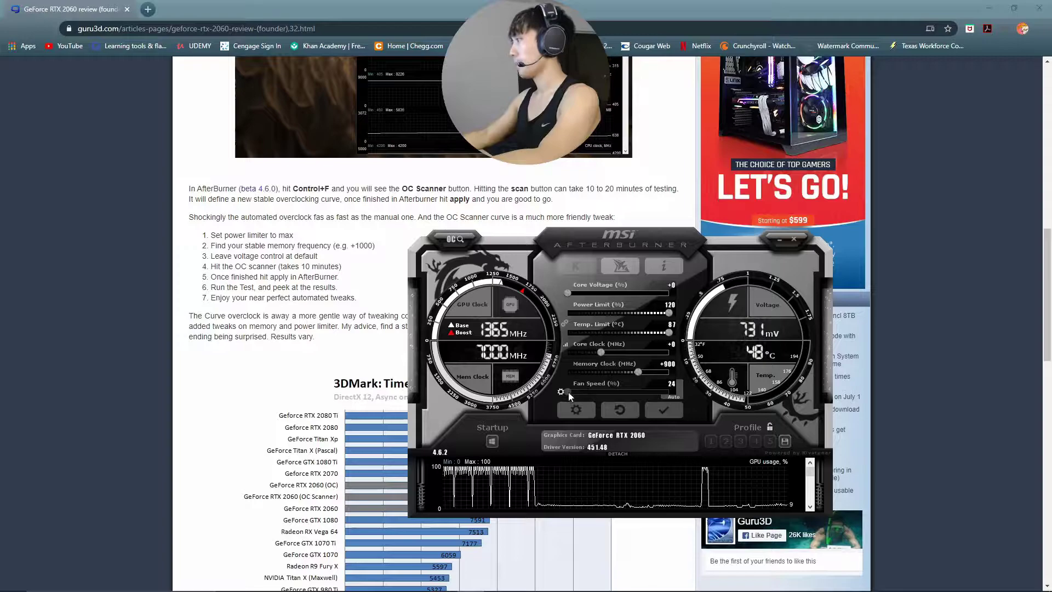
{"action": "left_click_drag", "start_coordinate": [569, 396], "coordinate": [612, 393]}
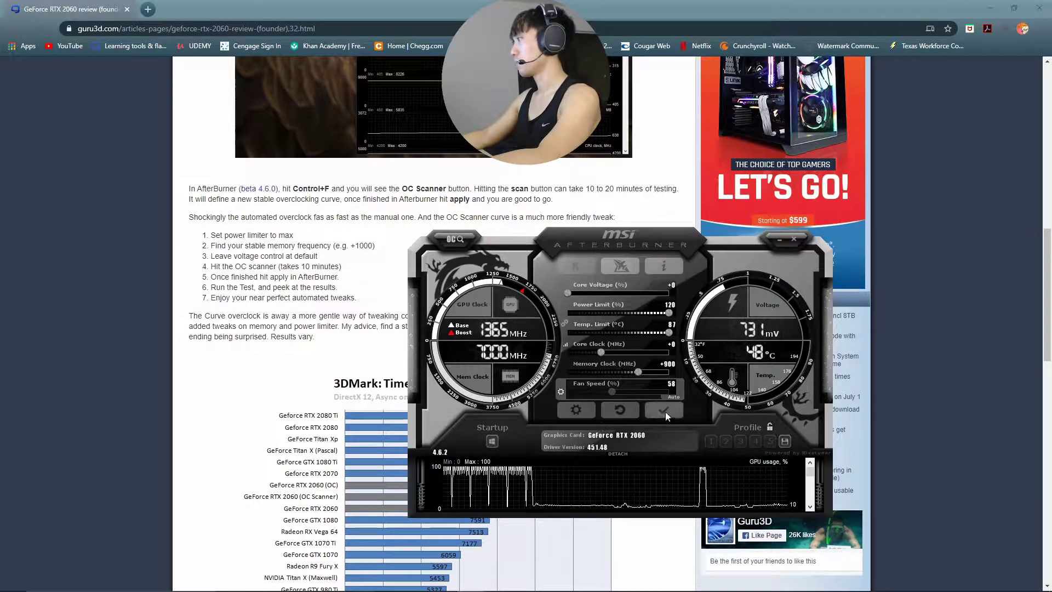
{"action": "left_click", "coordinate": [663, 412]}
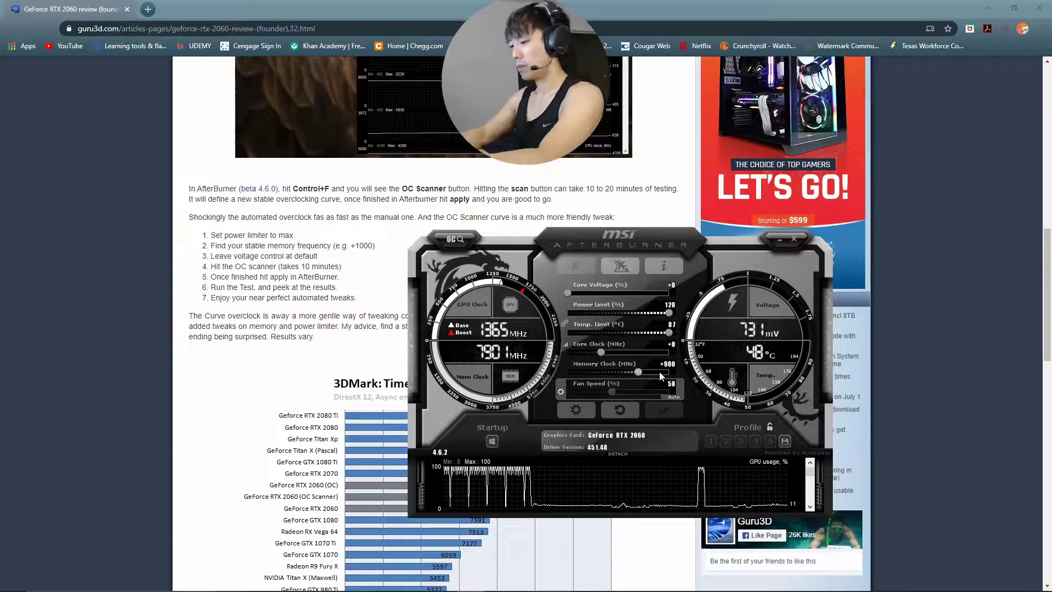
- Open the curve editor (Ctrl+F) and OC Scanner, arrange the three windows, and start a scan
{"action": "key", "text": "ctrl+f"}
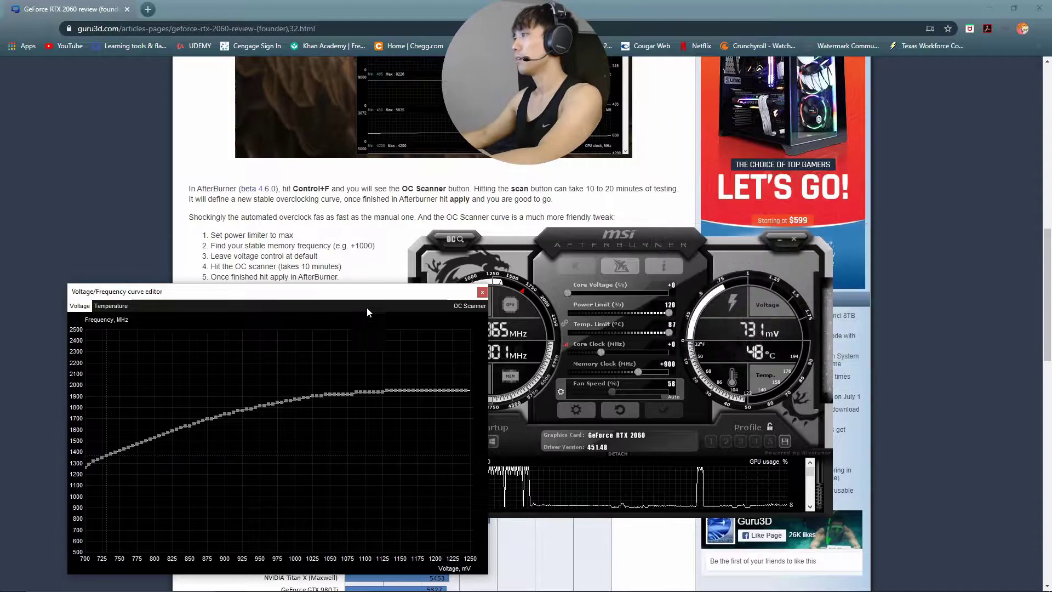
{"action": "left_click", "coordinate": [464, 306]}
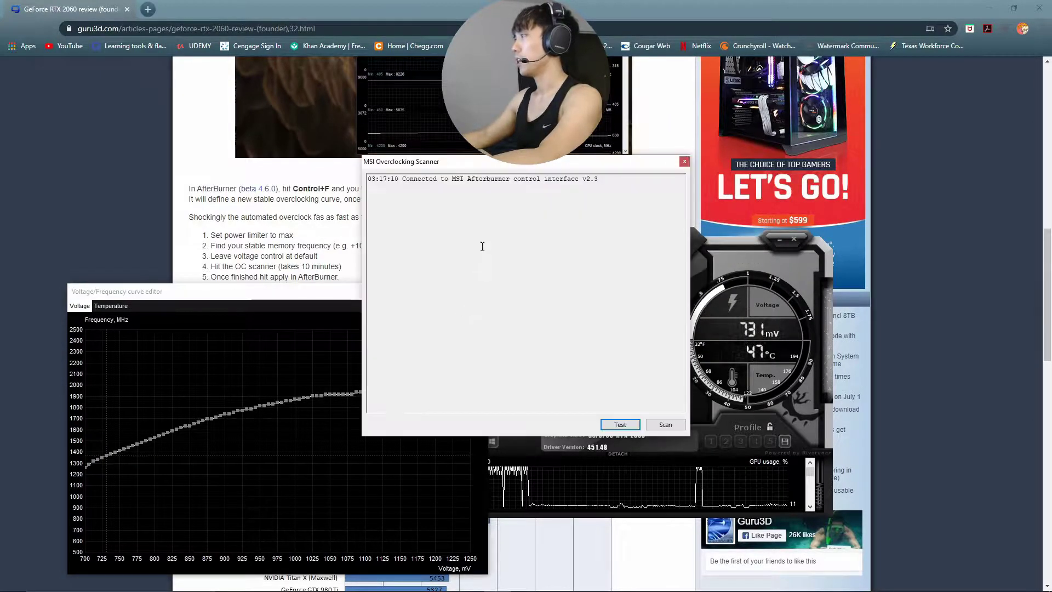
{"action": "left_click_drag", "start_coordinate": [553, 162], "coordinate": [906, 11]}
{"action": "left_click_drag", "start_coordinate": [633, 239], "coordinate": [830, 307]}
{"action": "left_click_drag", "start_coordinate": [314, 294], "coordinate": [266, 317]}
{"action": "left_click", "coordinate": [937, 229]}
{"action": "left_click", "coordinate": [1018, 272]}
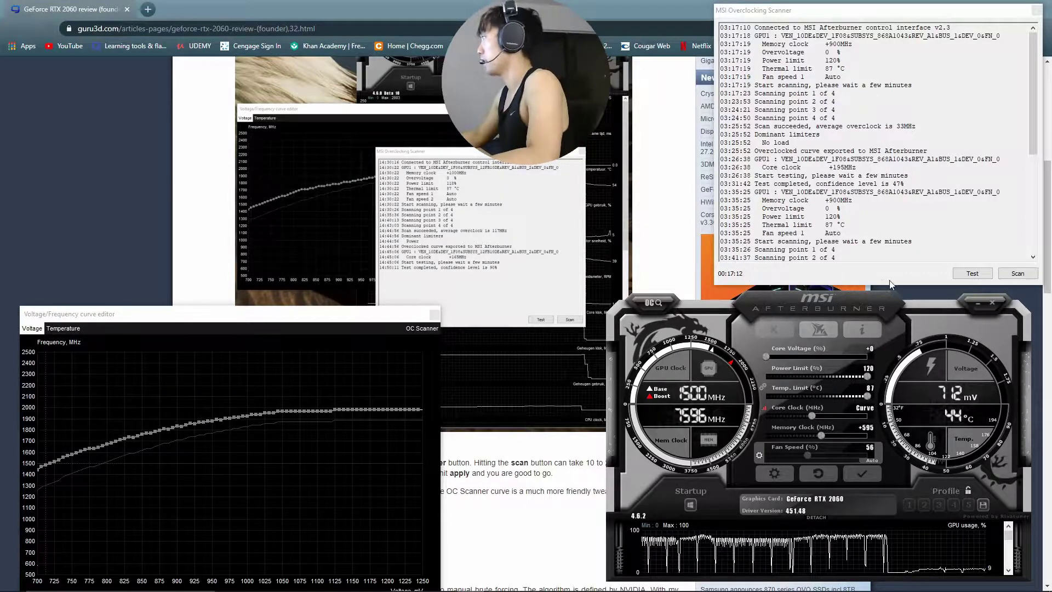
- Scroll the scanner log to the 'average overclock is 133MHz' line, highlight it, and compare with the chart
{"action": "scroll", "coordinate": [834, 208], "scroll_direction": "down", "scroll_amount": 8}
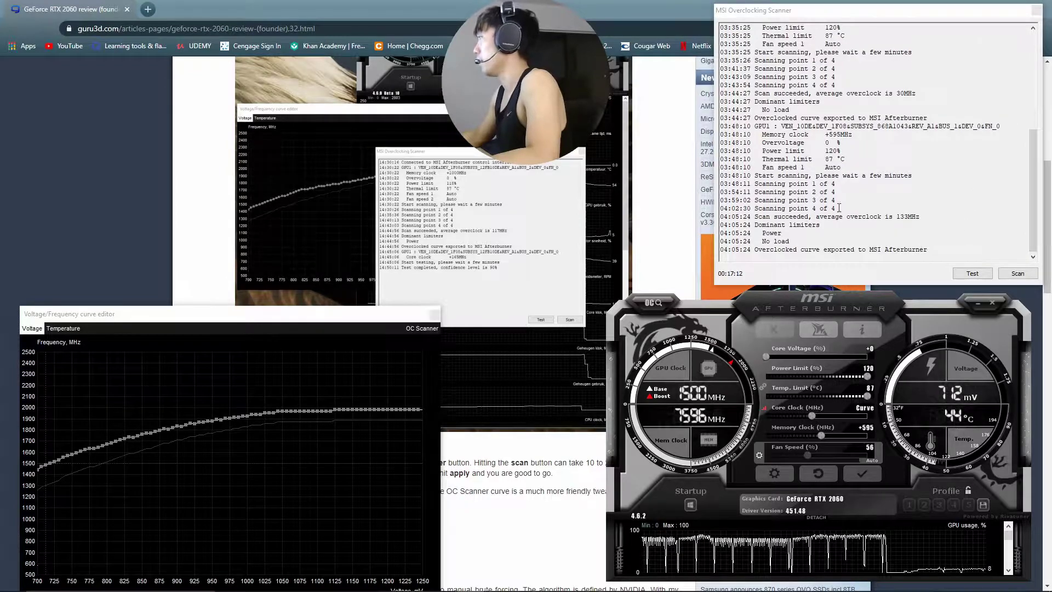
{"action": "left_click_drag", "start_coordinate": [816, 218], "coordinate": [937, 220]}
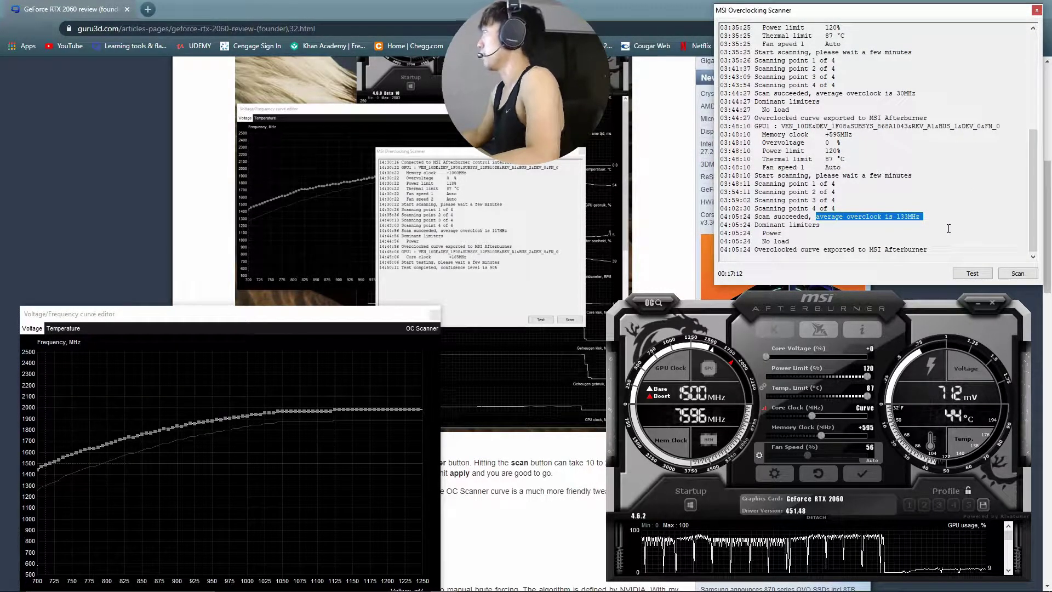
{"action": "left_click", "coordinate": [945, 227]}
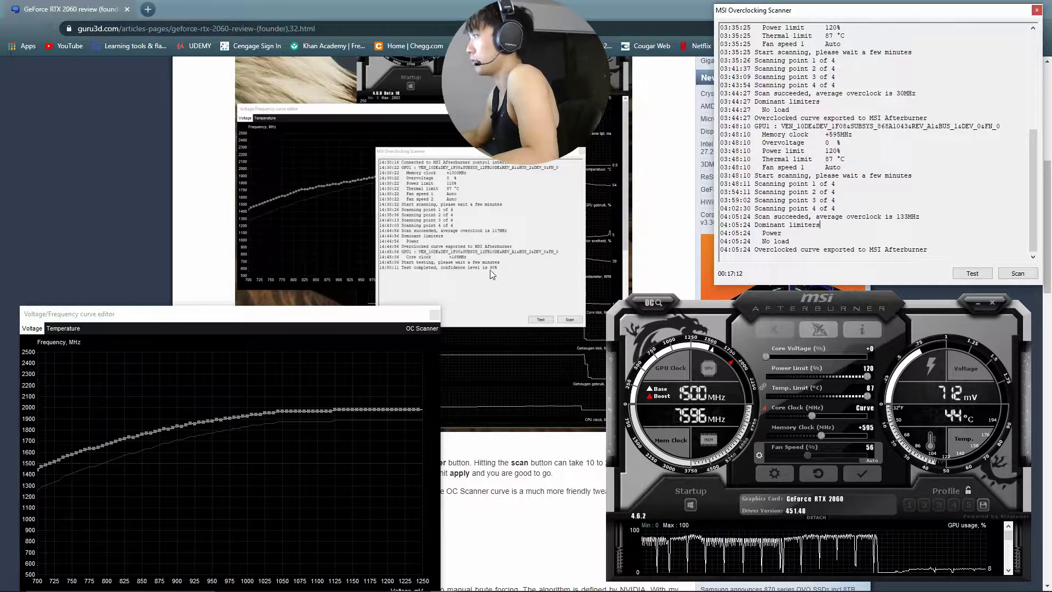
{"action": "scroll", "coordinate": [491, 272], "scroll_direction": "down", "scroll_amount": 10}
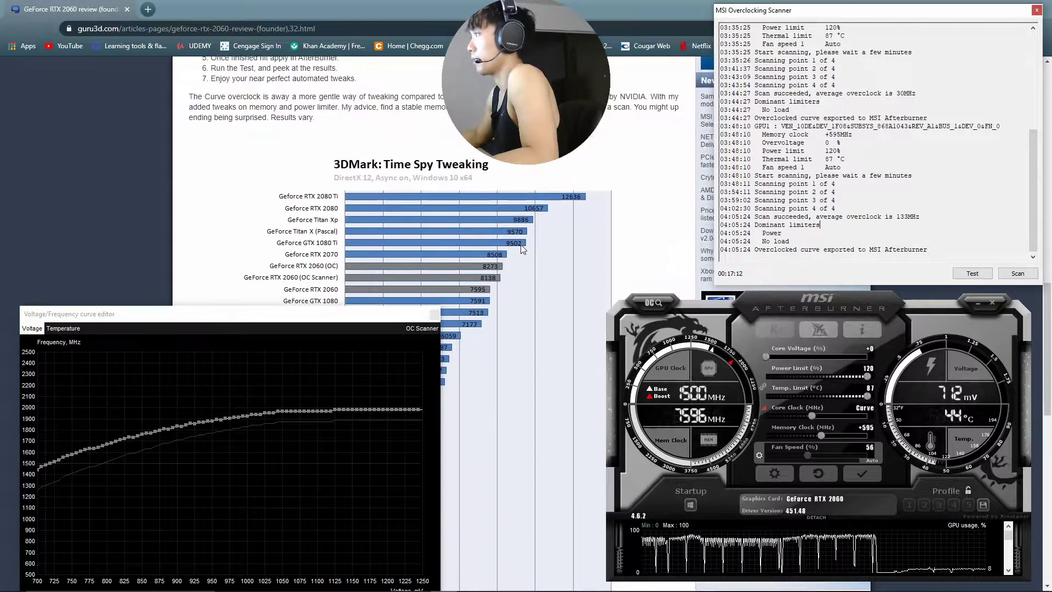
{"action": "scroll", "coordinate": [522, 249], "scroll_direction": "down", "scroll_amount": 2}
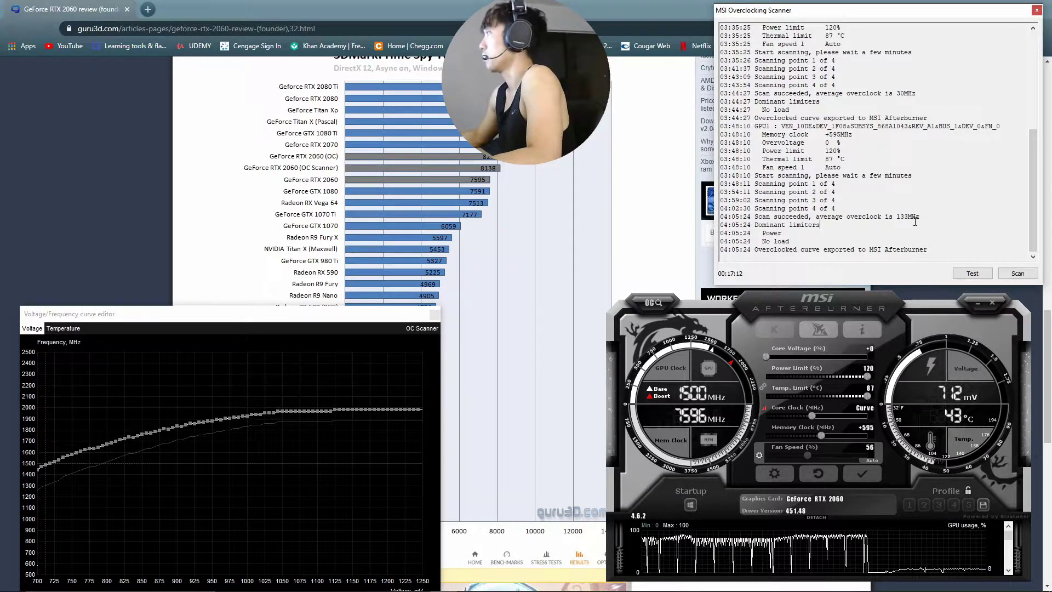
- Run the scanner's stability test and highlight its 'confidence level is 90%' result
{"action": "scroll", "coordinate": [558, 242], "scroll_direction": "up", "scroll_amount": 5}
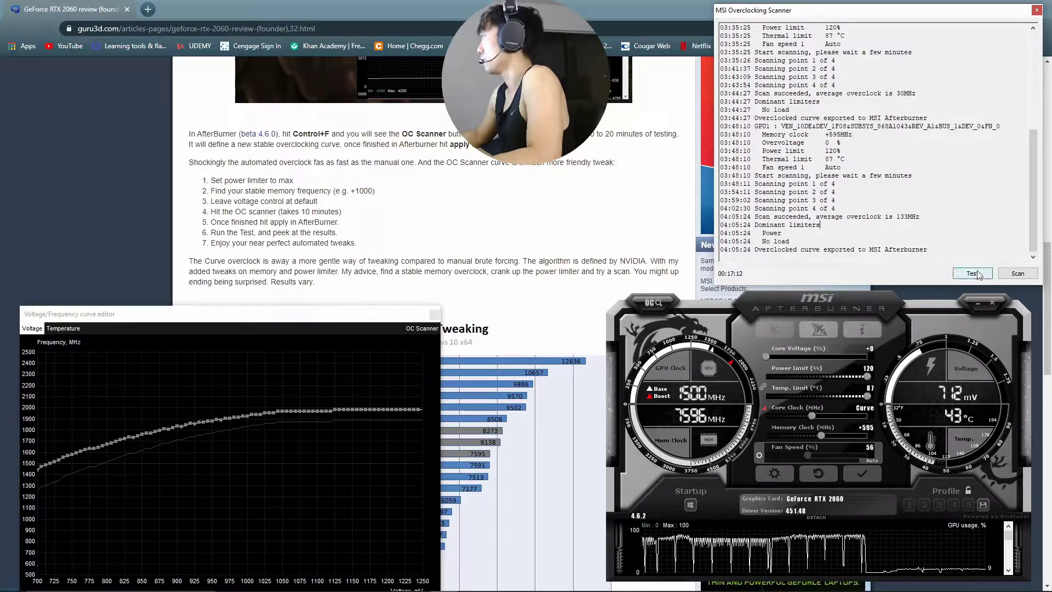
{"action": "scroll", "coordinate": [462, 224], "scroll_direction": "up", "scroll_amount": 2}
{"action": "scroll", "coordinate": [461, 224], "scroll_direction": "up", "scroll_amount": 3}
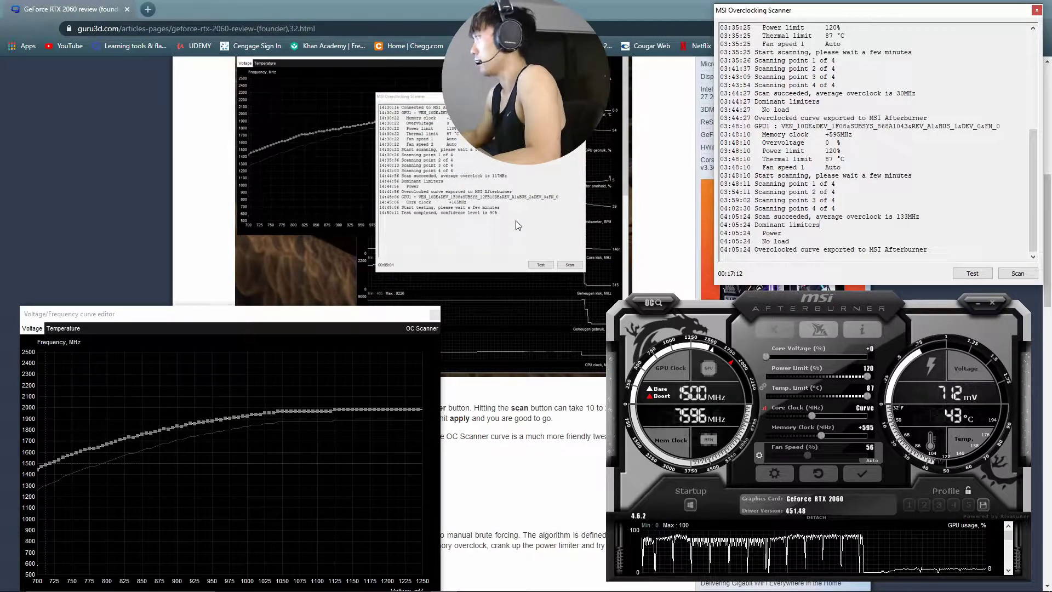
{"action": "scroll", "coordinate": [517, 224], "scroll_direction": "down", "scroll_amount": 4}
{"action": "scroll", "coordinate": [518, 225], "scroll_direction": "down", "scroll_amount": 1}
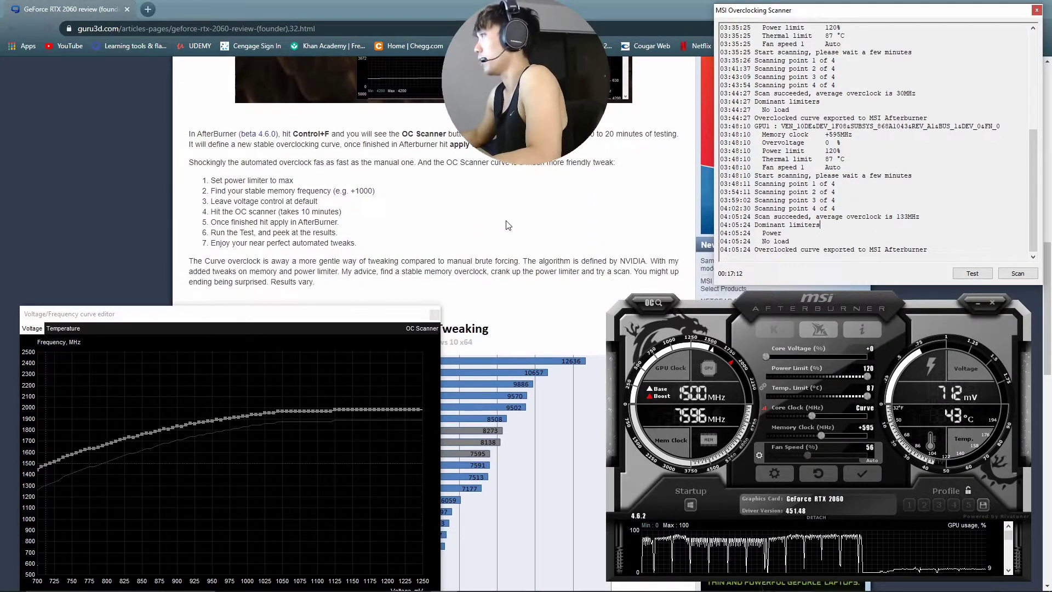
{"action": "left_click", "coordinate": [966, 273]}
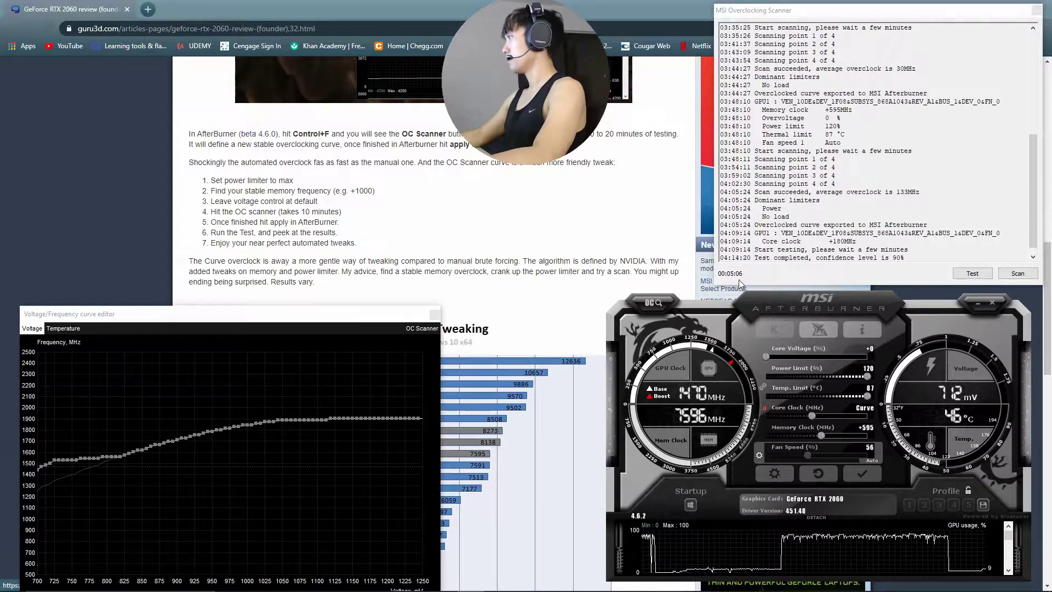
{"action": "left_click", "coordinate": [853, 246]}
{"action": "left_click_drag", "start_coordinate": [817, 257], "coordinate": [909, 258]}
{"action": "left_click", "coordinate": [930, 258]}
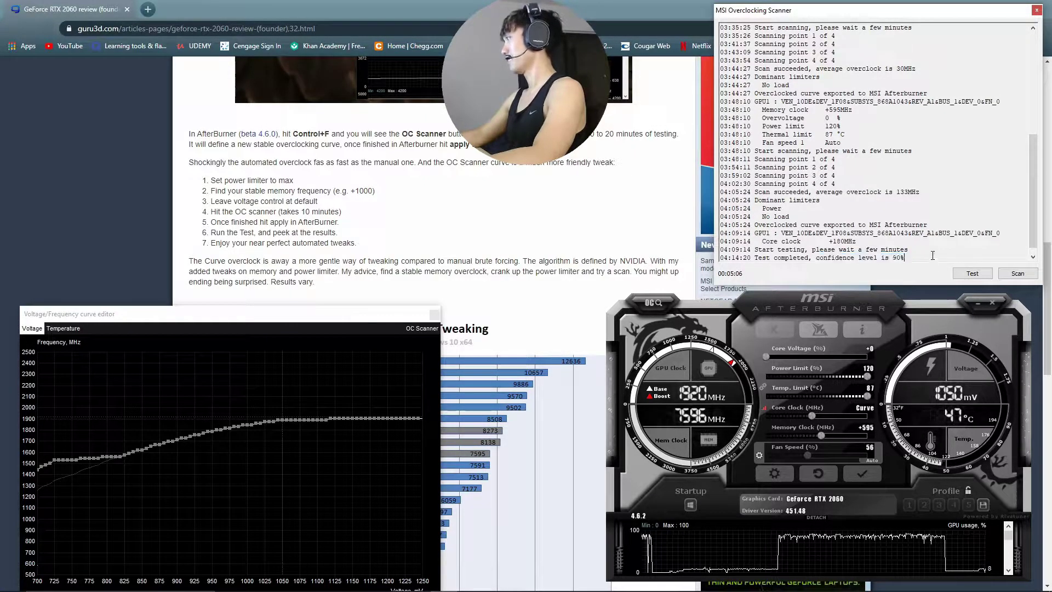
- Close the scanner and curve editor, apply the scanned overclock, and store it in profile slot 1
{"action": "left_click", "coordinate": [1037, 11]}
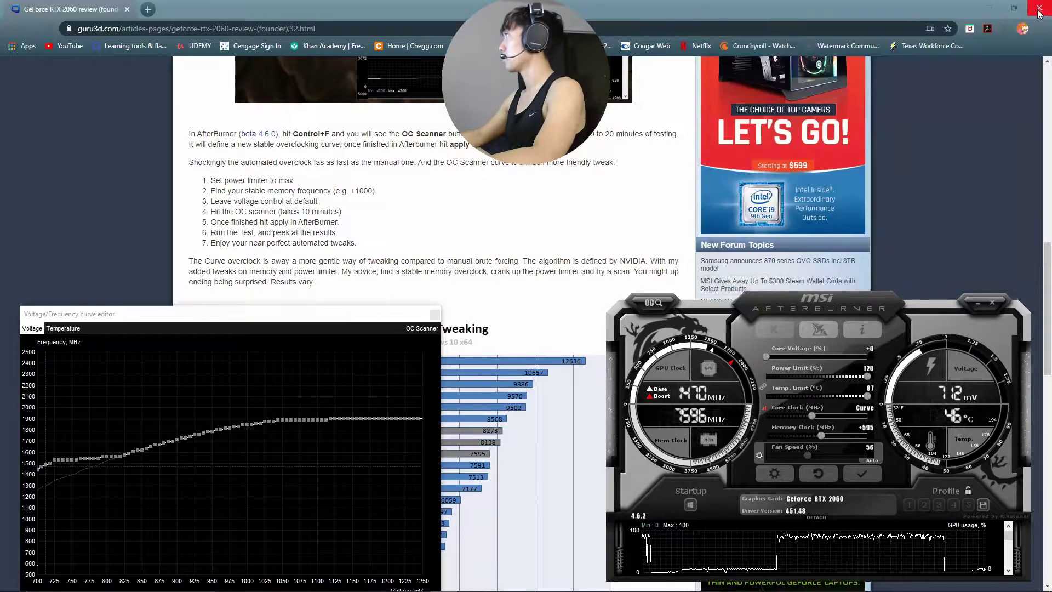
{"action": "left_click", "coordinate": [435, 315]}
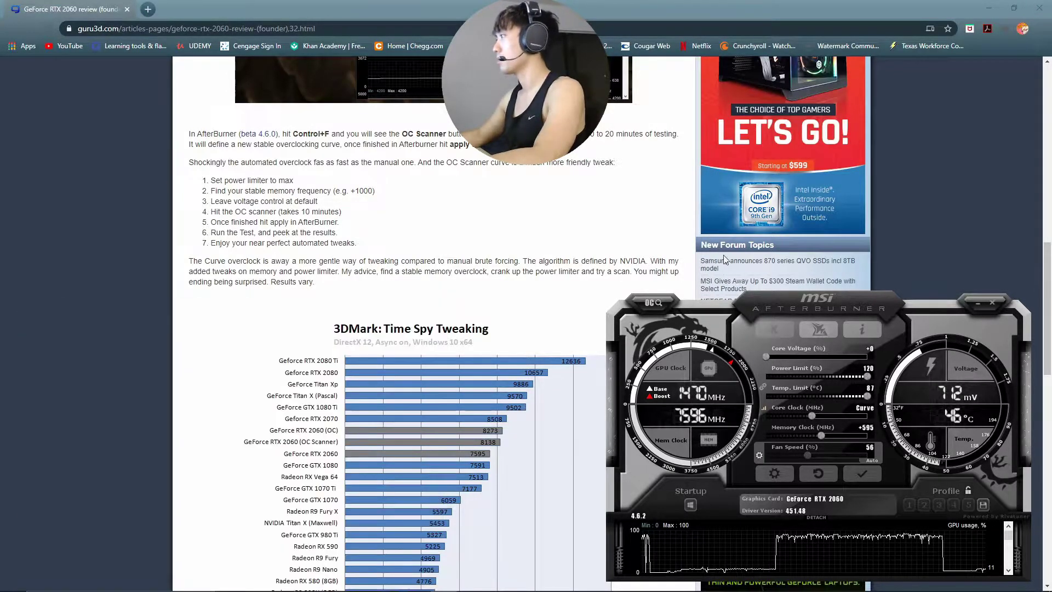
{"action": "left_click_drag", "start_coordinate": [816, 304], "coordinate": [632, 90]}
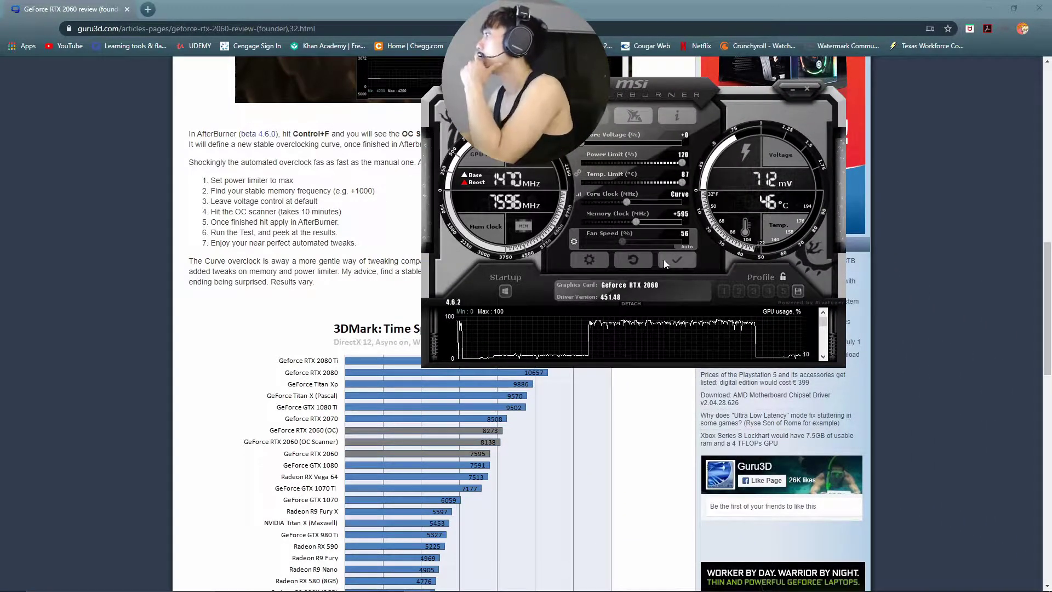
{"action": "left_click", "coordinate": [677, 261]}
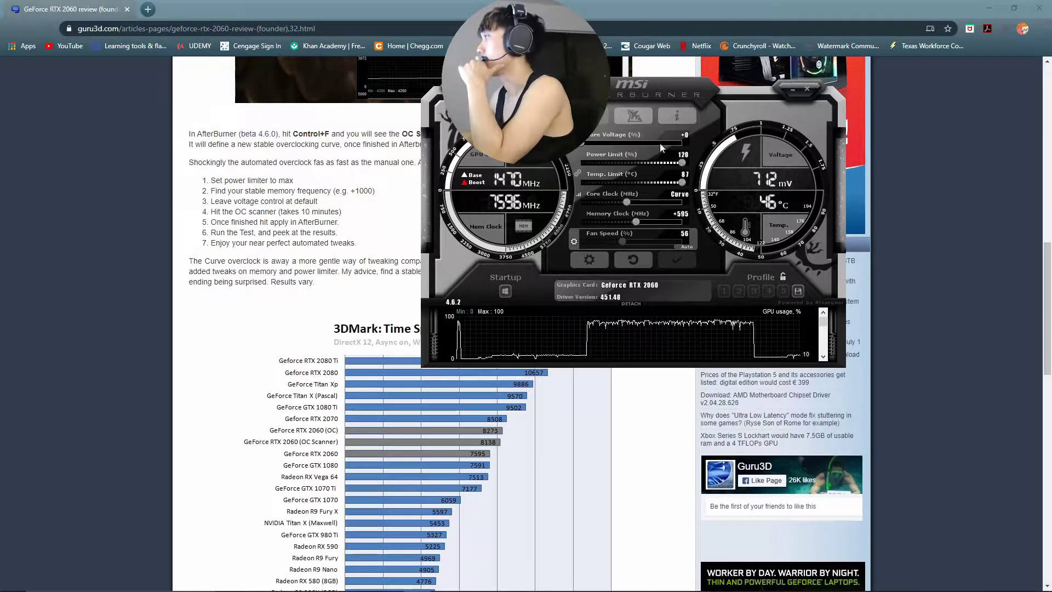
{"action": "left_click", "coordinate": [798, 291]}
{"action": "left_click", "coordinate": [724, 291]}
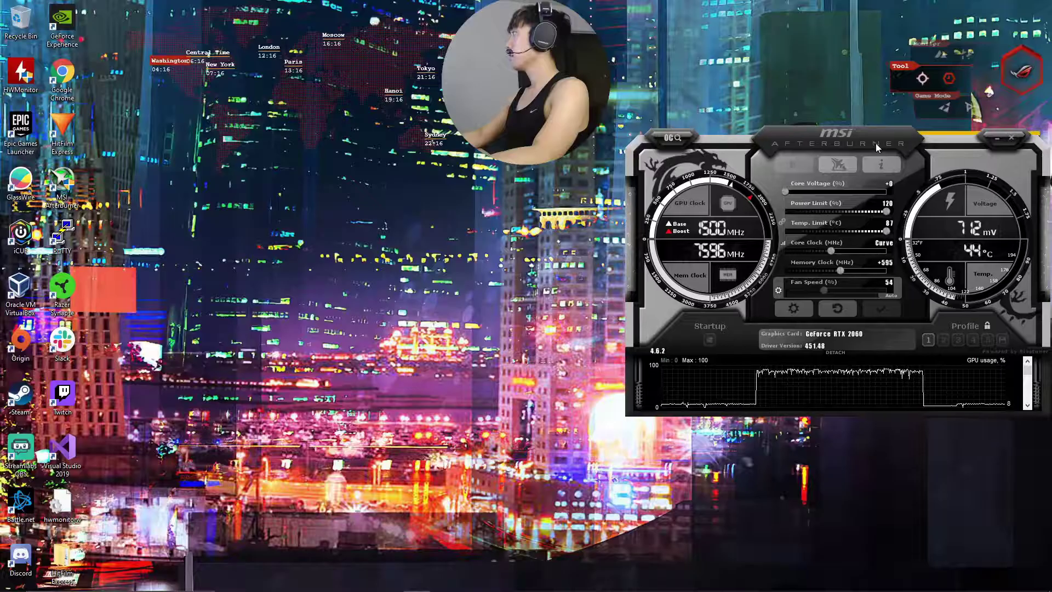
- Search 'heaven' from the Start menu and launch Heaven Benchmark 4.0
{"action": "left_click_drag", "start_coordinate": [876, 143], "coordinate": [868, 143]}
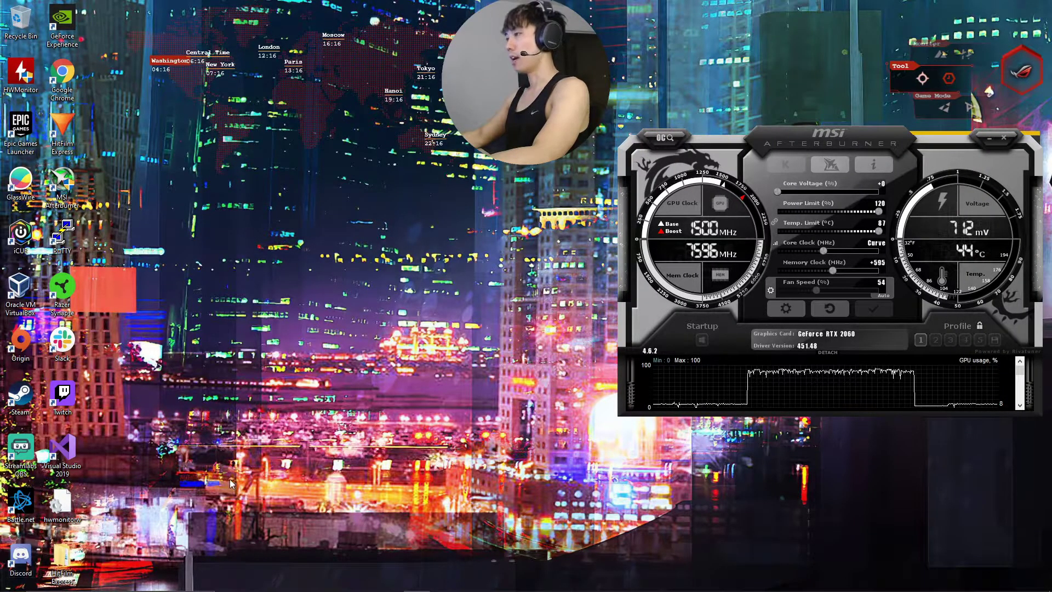
{"action": "key", "text": "super"}
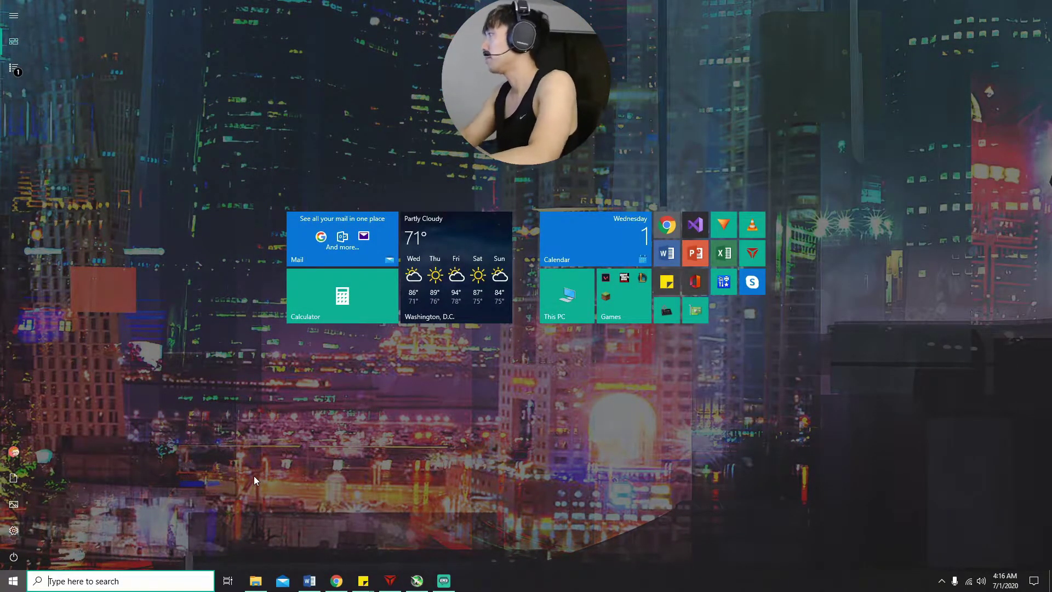
{"action": "type", "text": "heaven"}
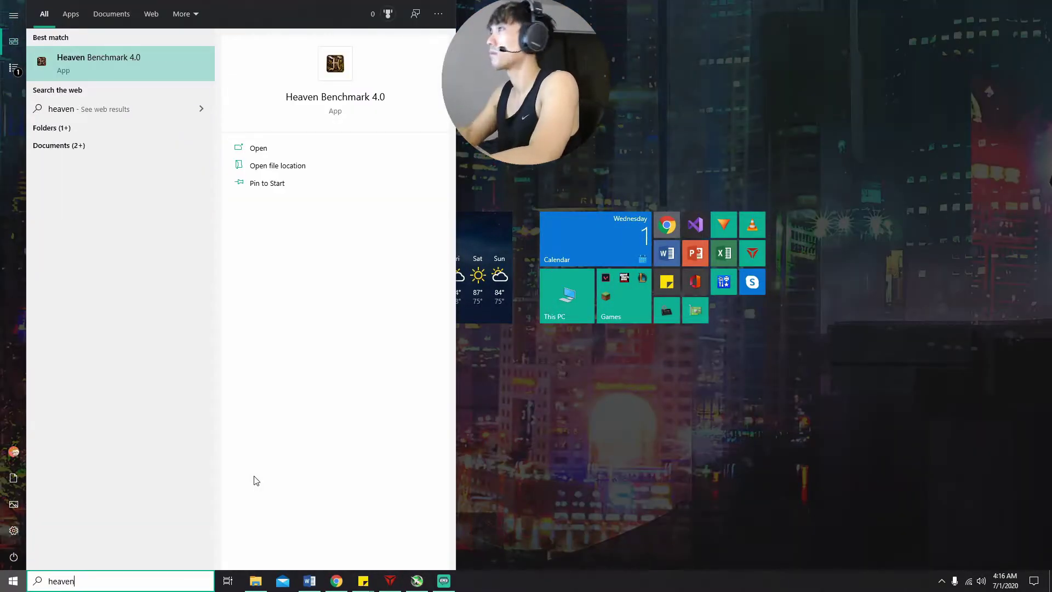
{"action": "left_click", "coordinate": [137, 62]}
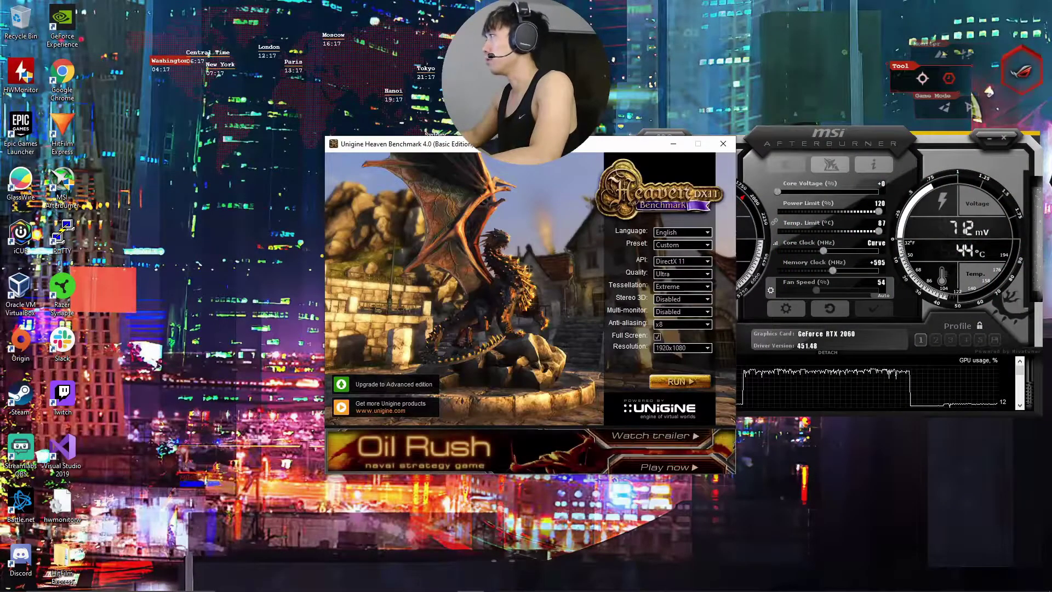
- Move the Heaven launcher left beside Afterburner and keep Ultra quality
{"action": "left_click_drag", "start_coordinate": [537, 140], "coordinate": [384, 152]}
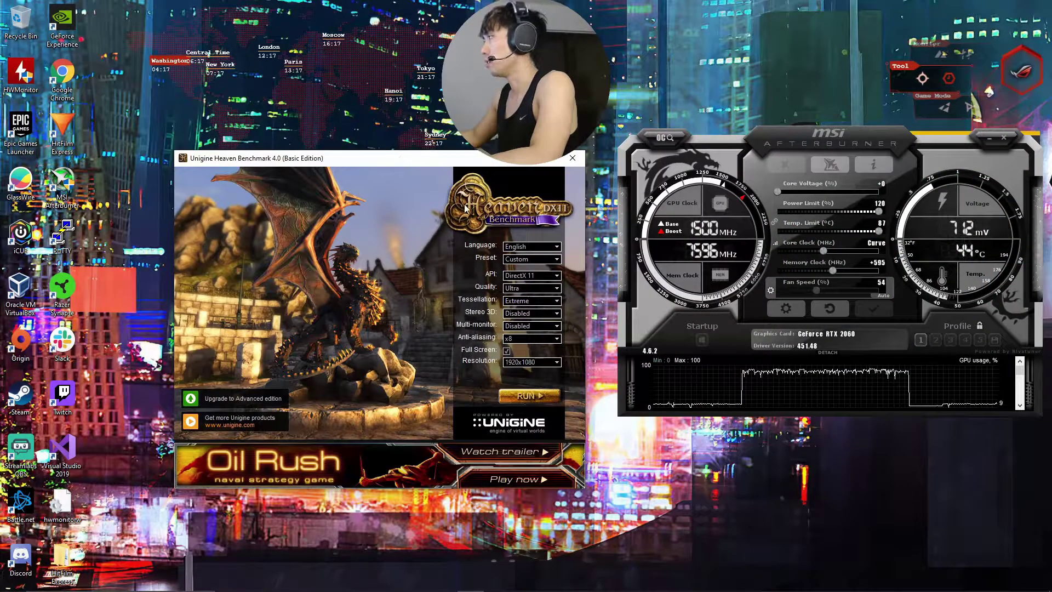
{"action": "left_click", "coordinate": [558, 289]}
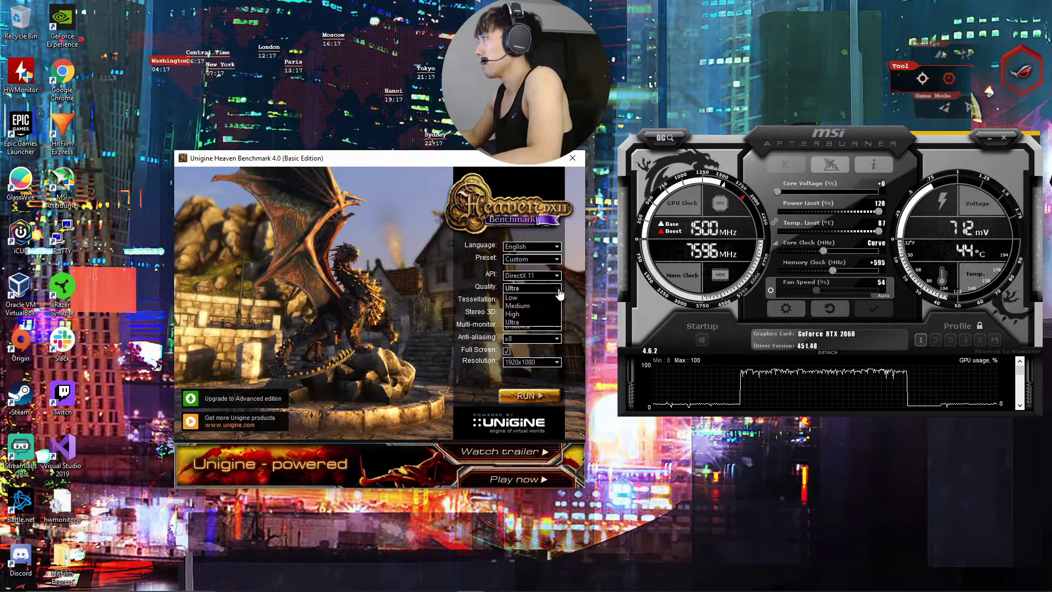
{"action": "left_click", "coordinate": [533, 322]}
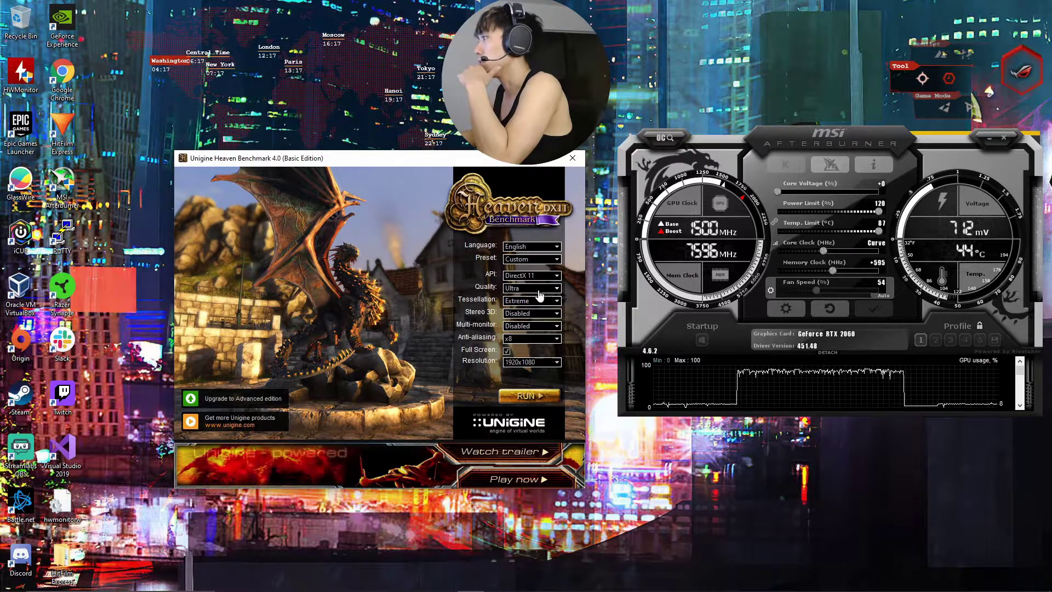
- Keep x8 anti-aliasing and start the timed Heaven benchmark run
{"action": "left_click", "coordinate": [541, 339]}
{"action": "left_click", "coordinate": [541, 340]}
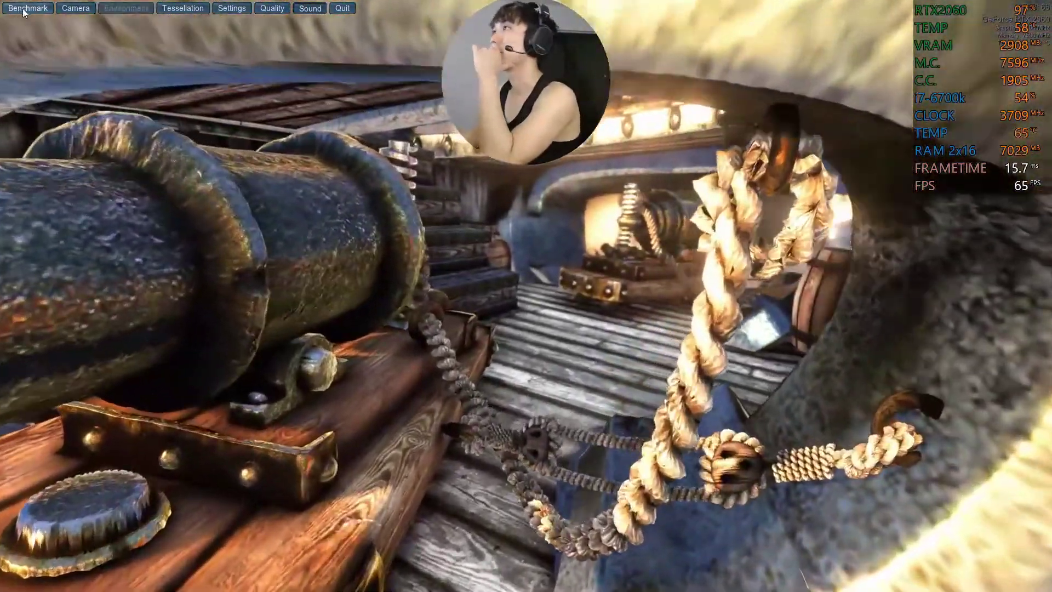
{"action": "left_click", "coordinate": [23, 8]}
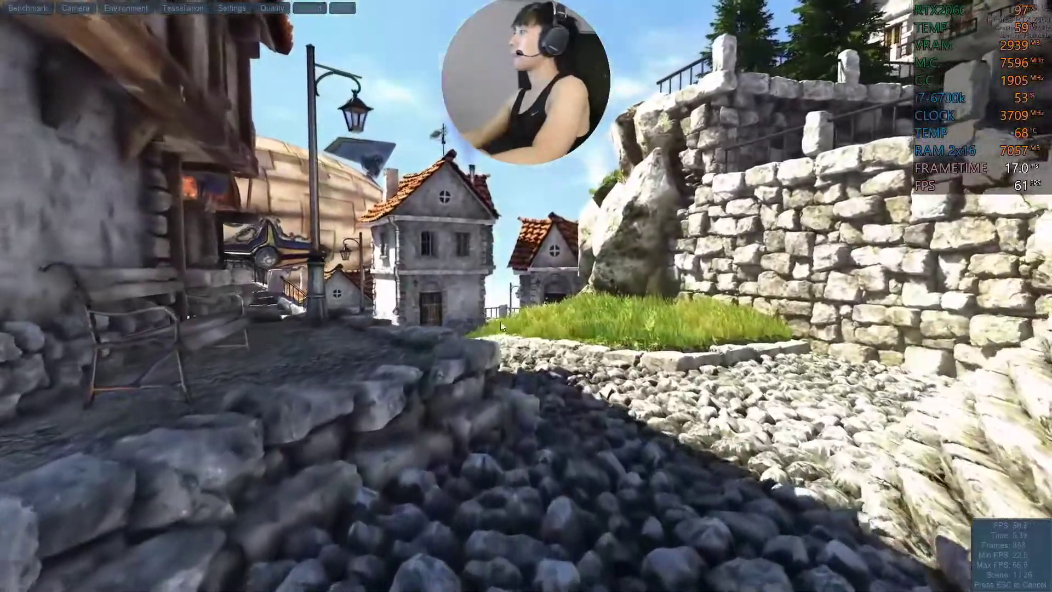
{"action": "key", "text": "Escape"}
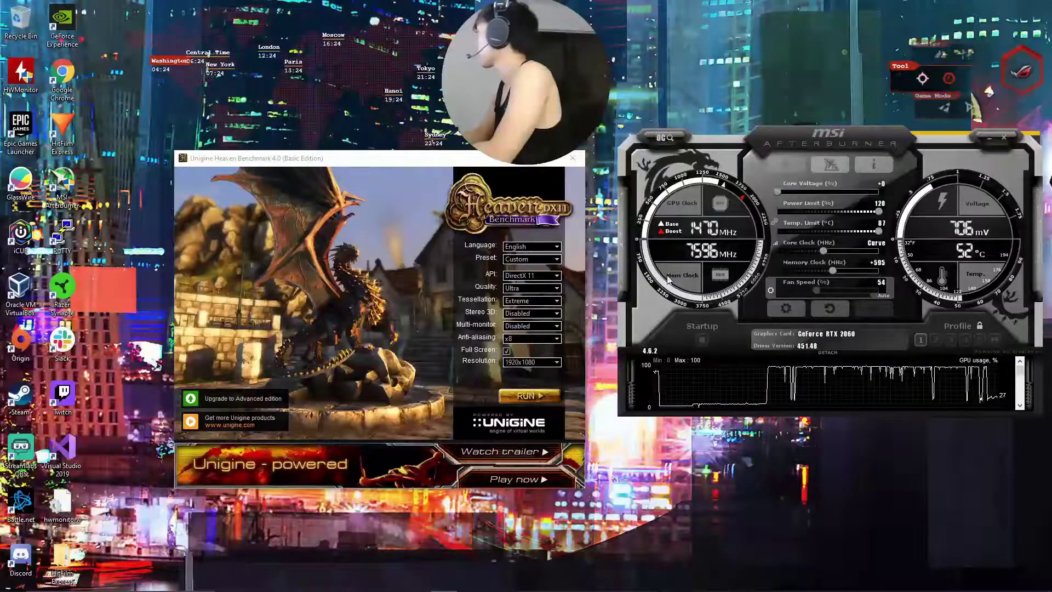